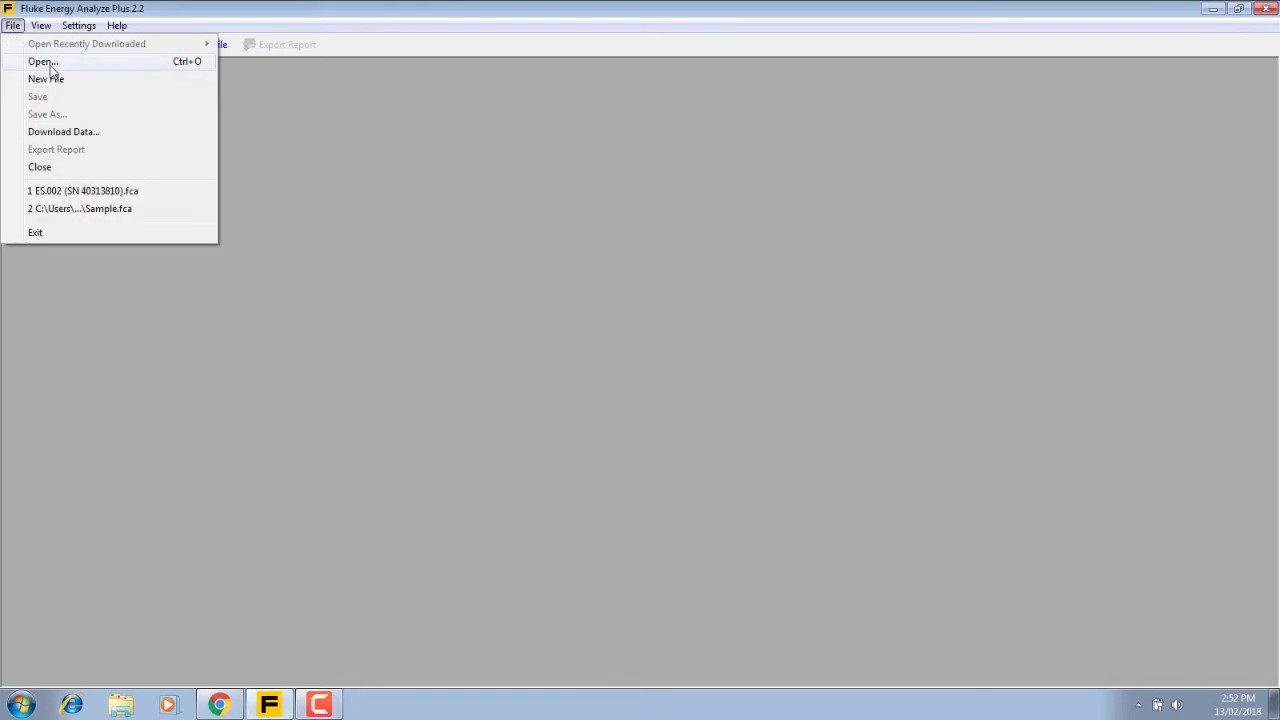
# Browse to G:\Fluke1738\40313810\sessions to find a saved measurement session.
pyautogui.click(50, 64)
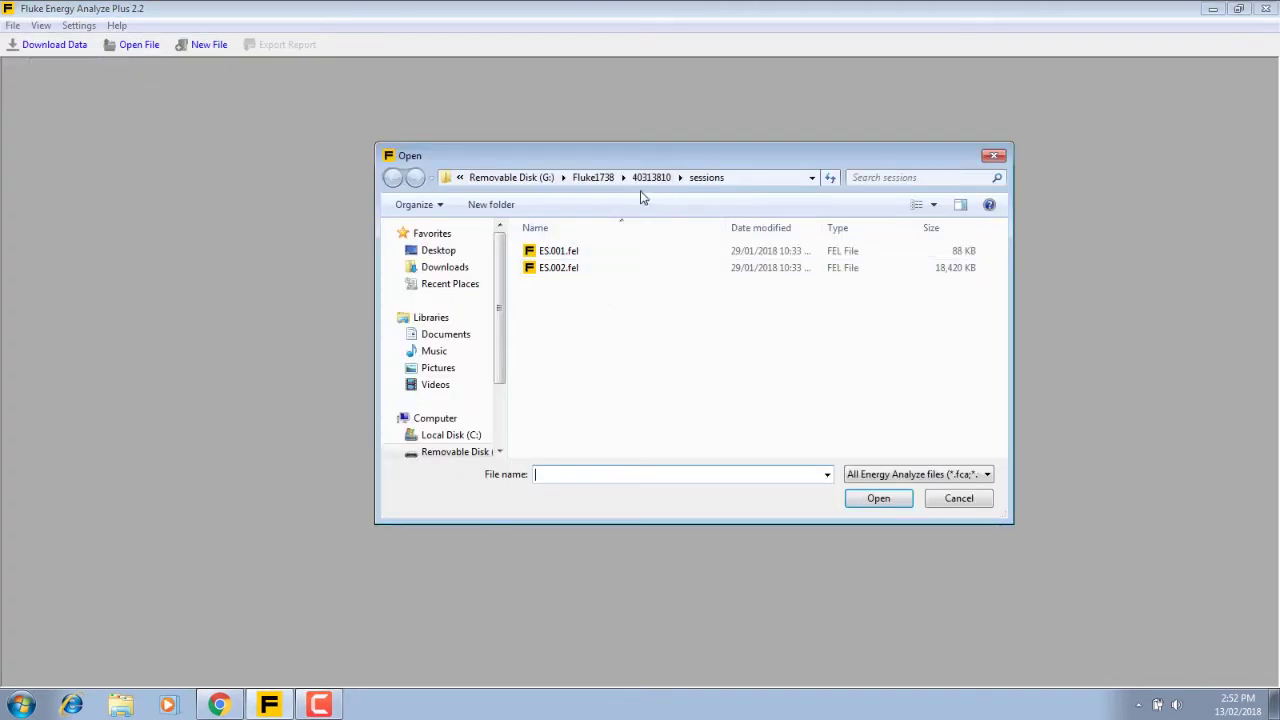
pyautogui.click(542, 182)
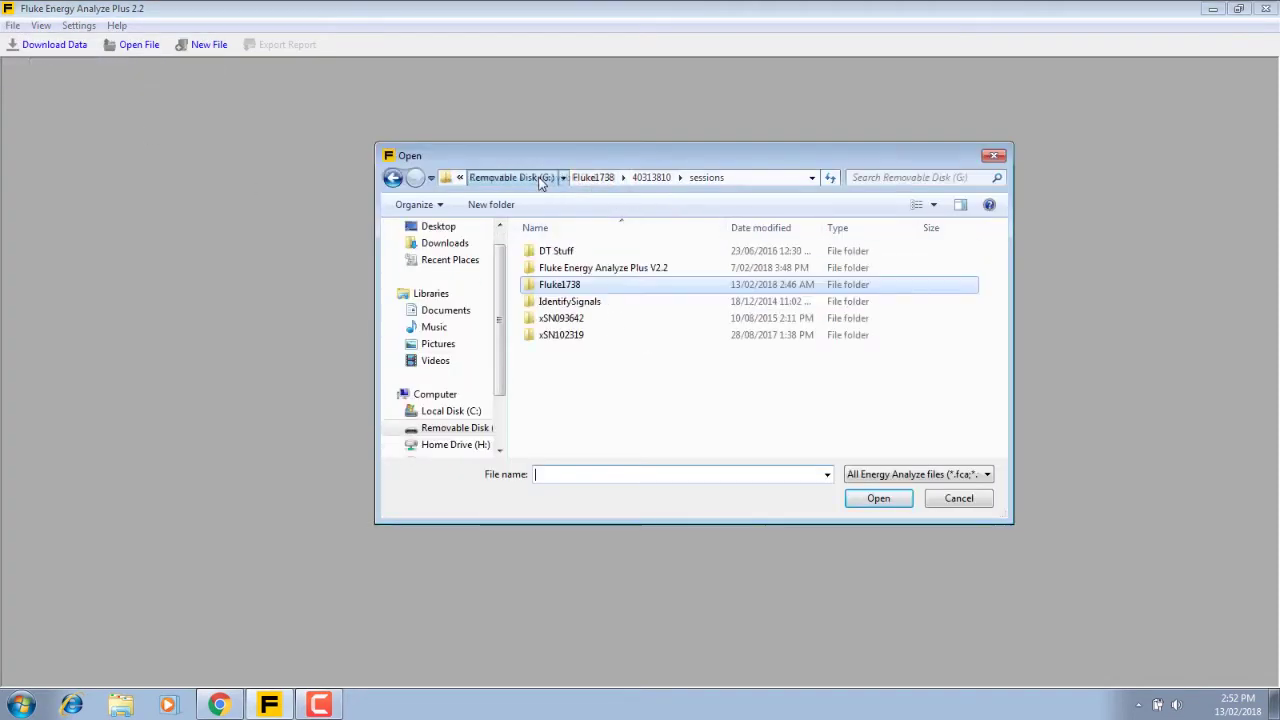
pyautogui.doubleClick(576, 288)
pyautogui.doubleClick(573, 303)
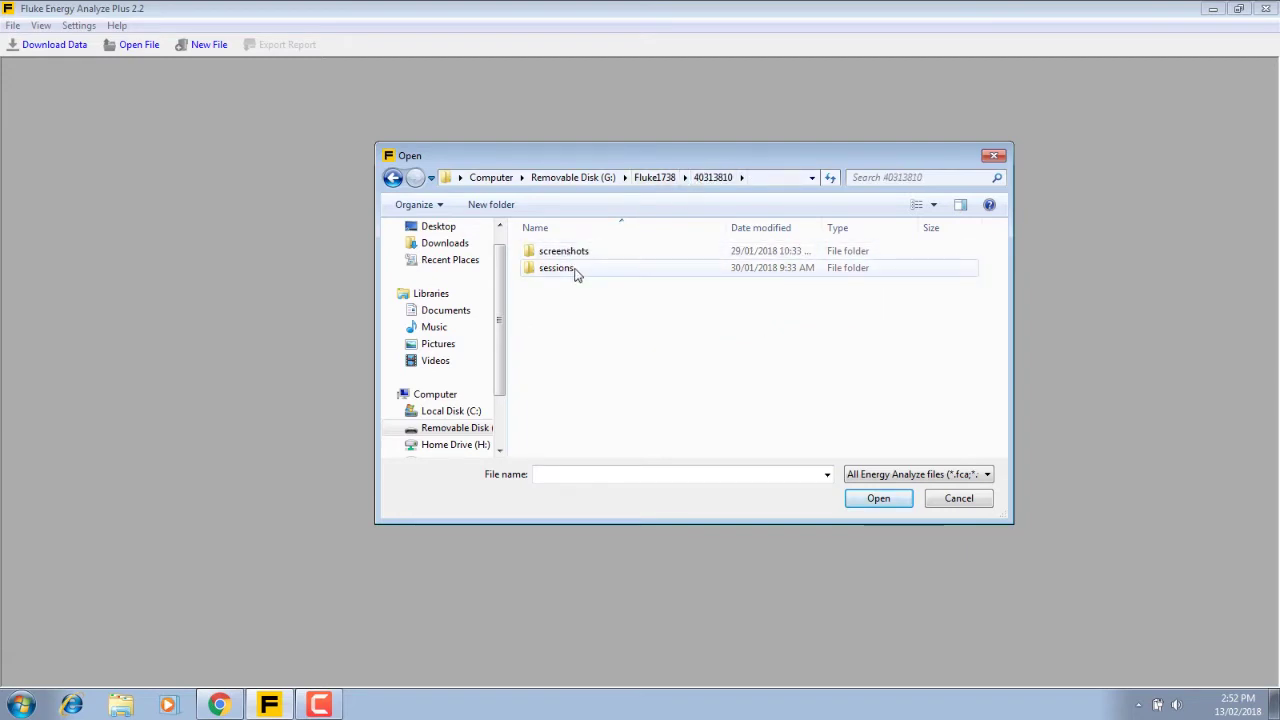
pyautogui.doubleClick(576, 272)
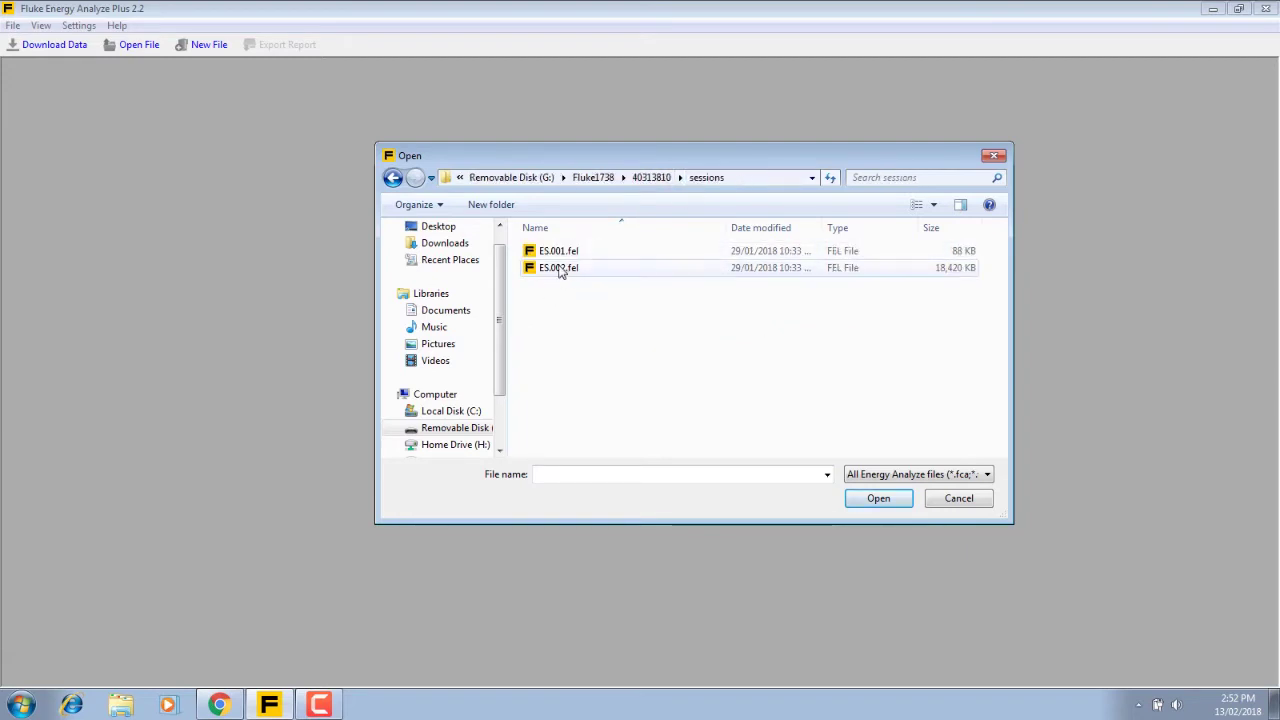
# Open ES.002.fel and save it as ES.002 (SN 40313810).fca.
pyautogui.click(560, 269)
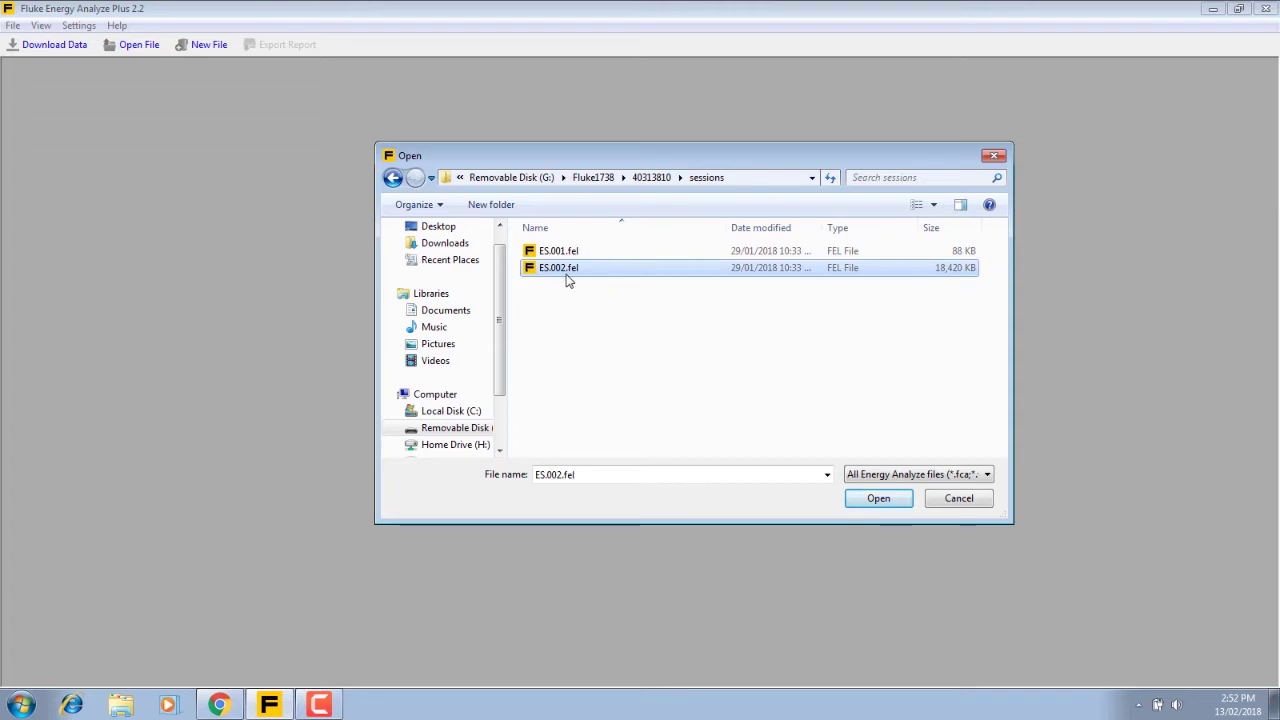
pyautogui.click(878, 498)
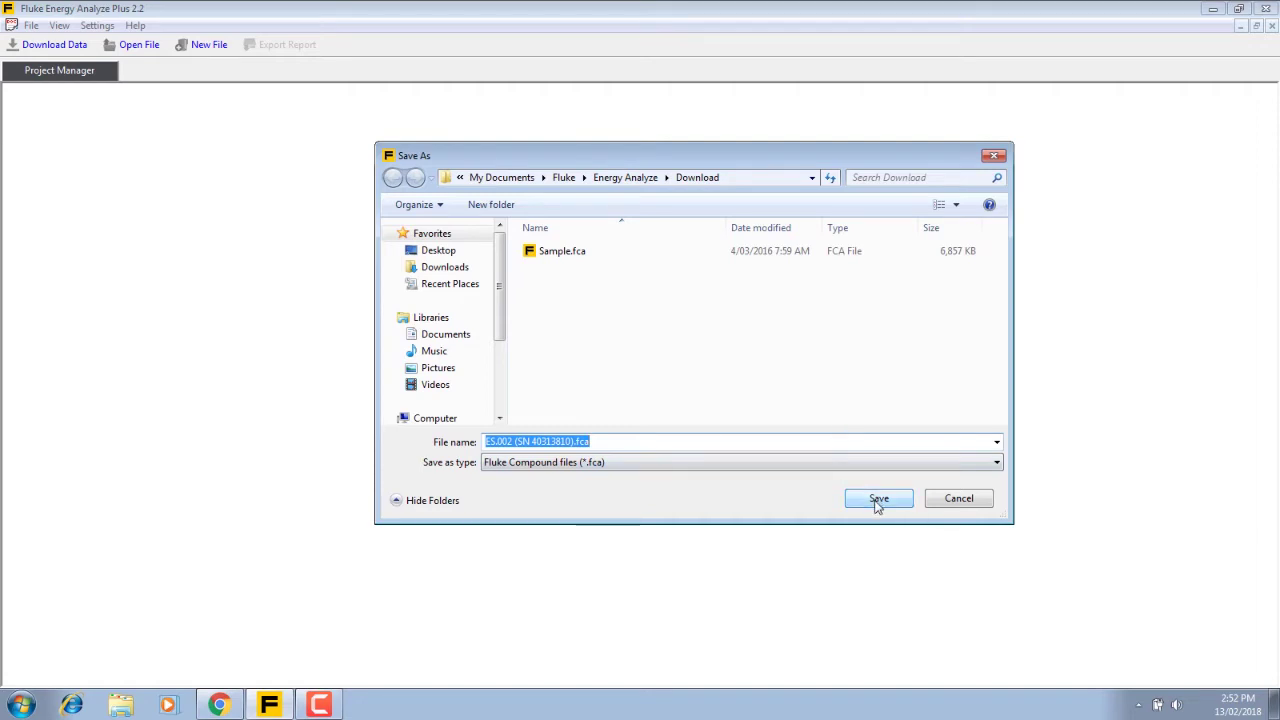
pyautogui.click(877, 502)
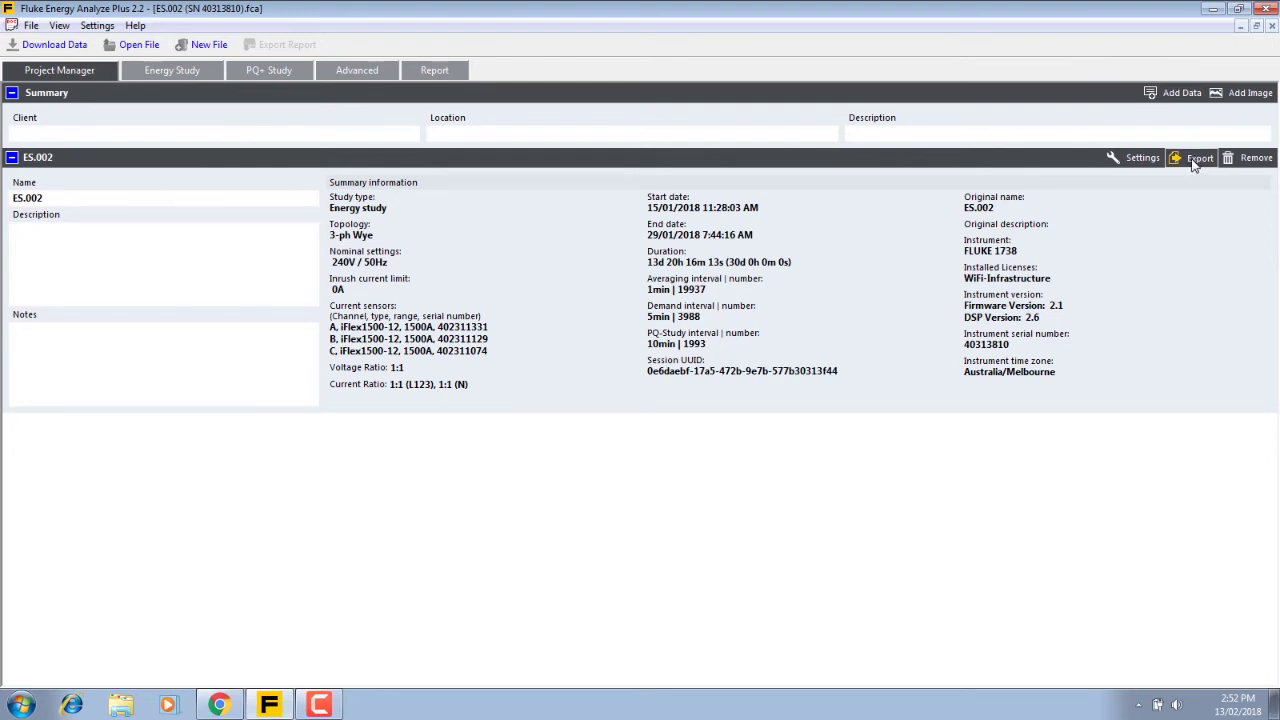
pyautogui.click(1196, 158)
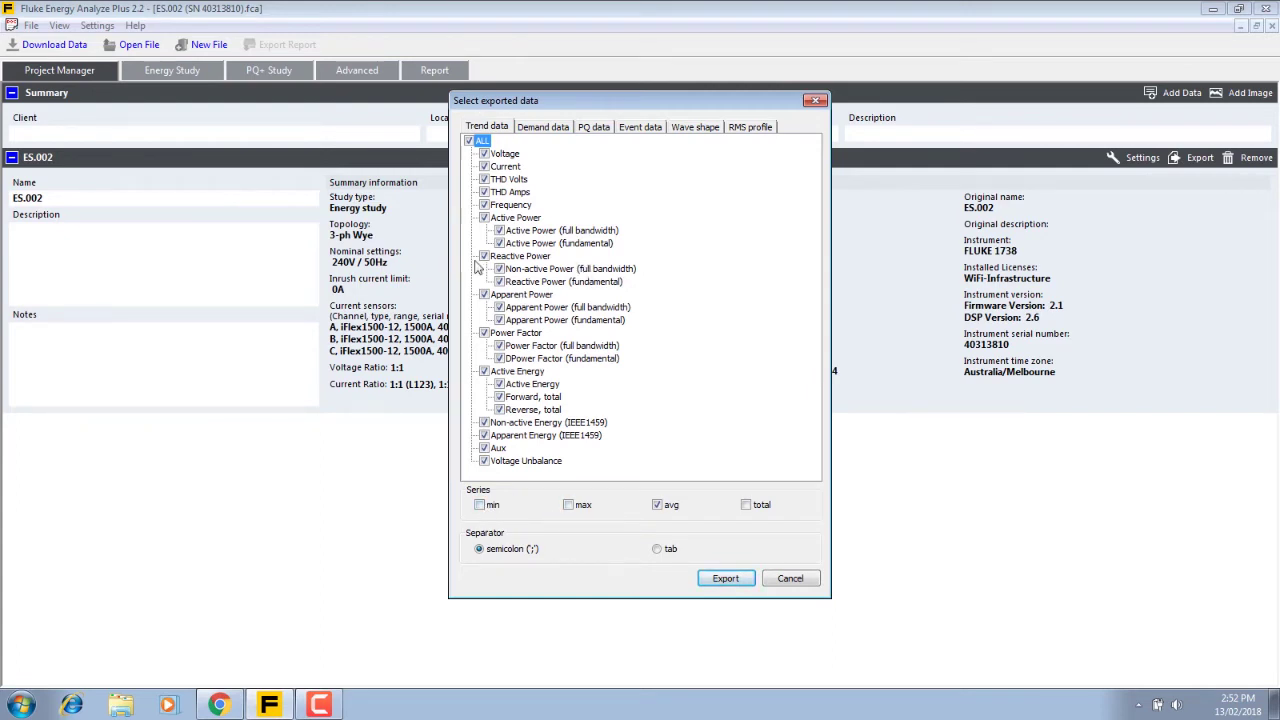
# Review the Demand, PQ and Event export choices, ending back on Trend data.
pyautogui.click(543, 127)
pyautogui.click(487, 127)
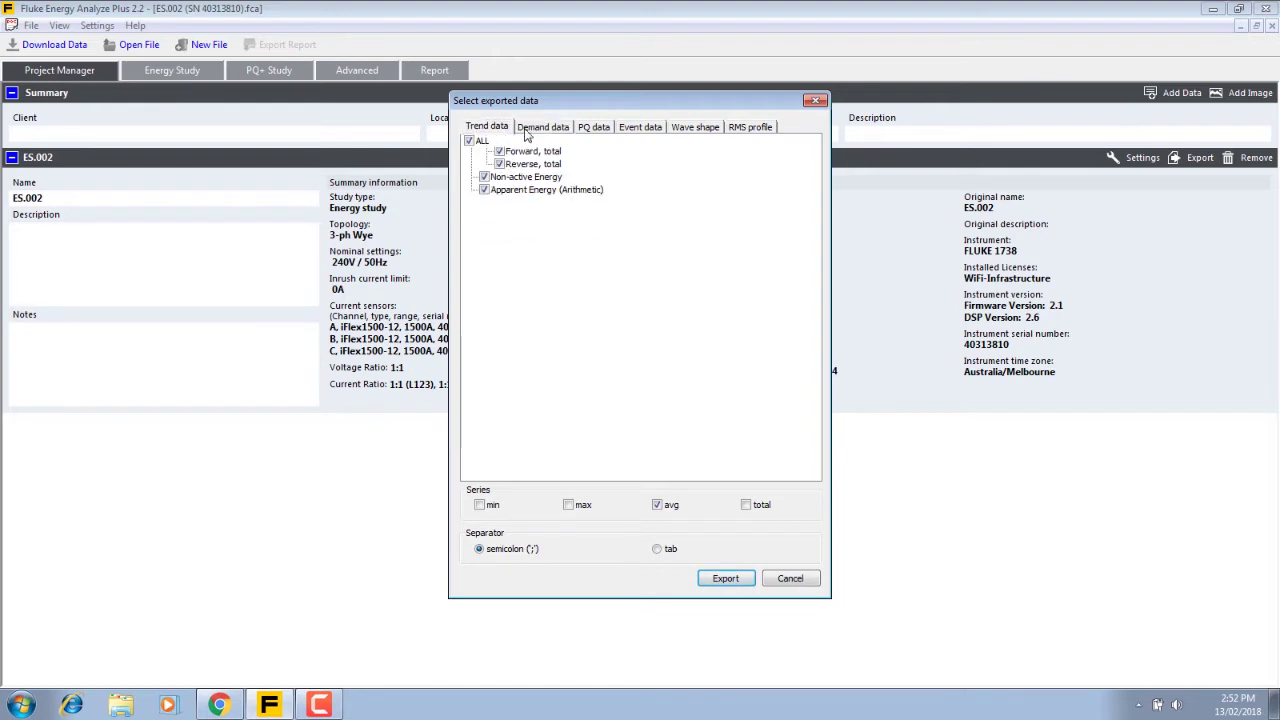
pyautogui.click(592, 128)
pyautogui.click(492, 130)
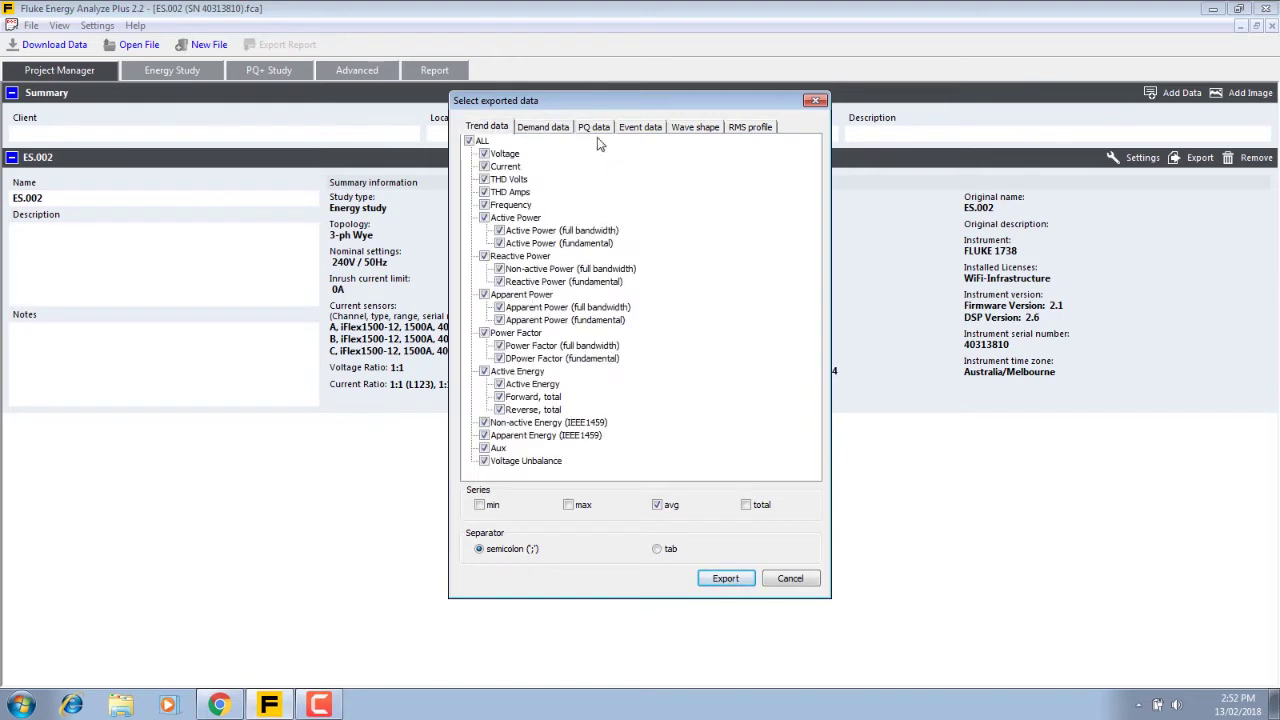
pyautogui.click(640, 132)
pyautogui.click(490, 130)
# Export the trend data tab-separated as ES.002 (SN 40313810)_trend.txt.
pyautogui.click(660, 556)
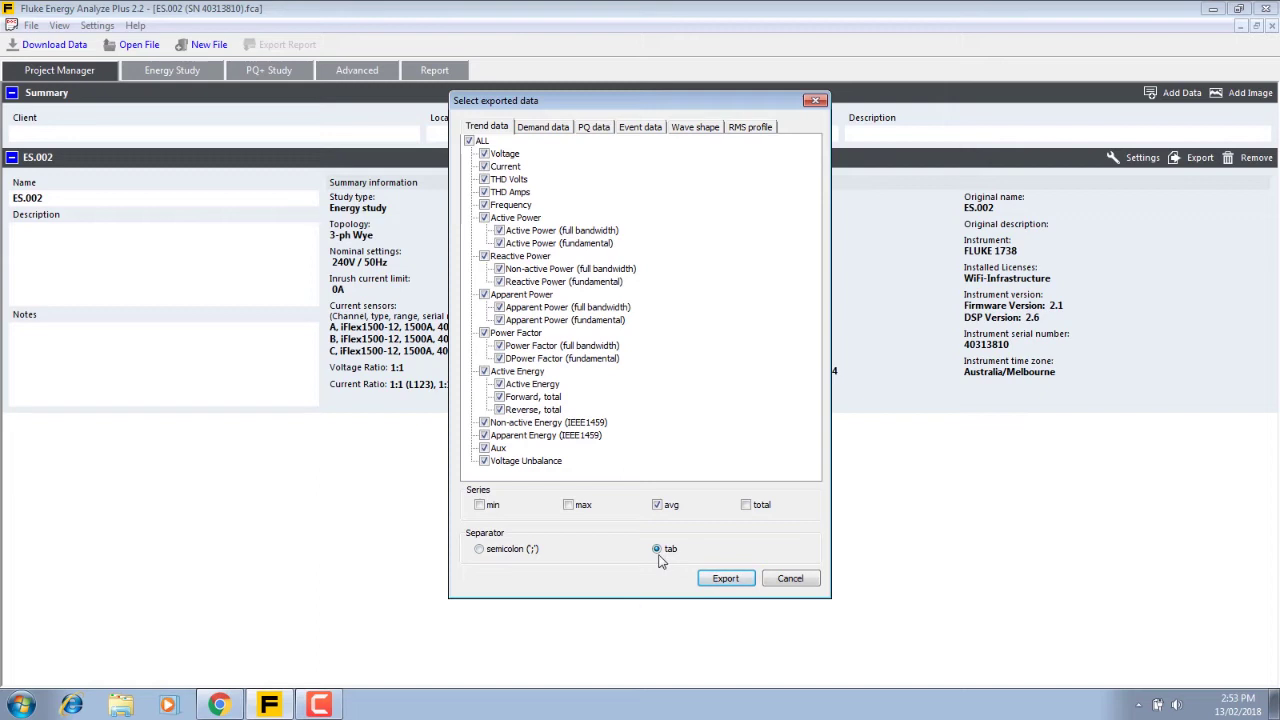
pyautogui.click(730, 580)
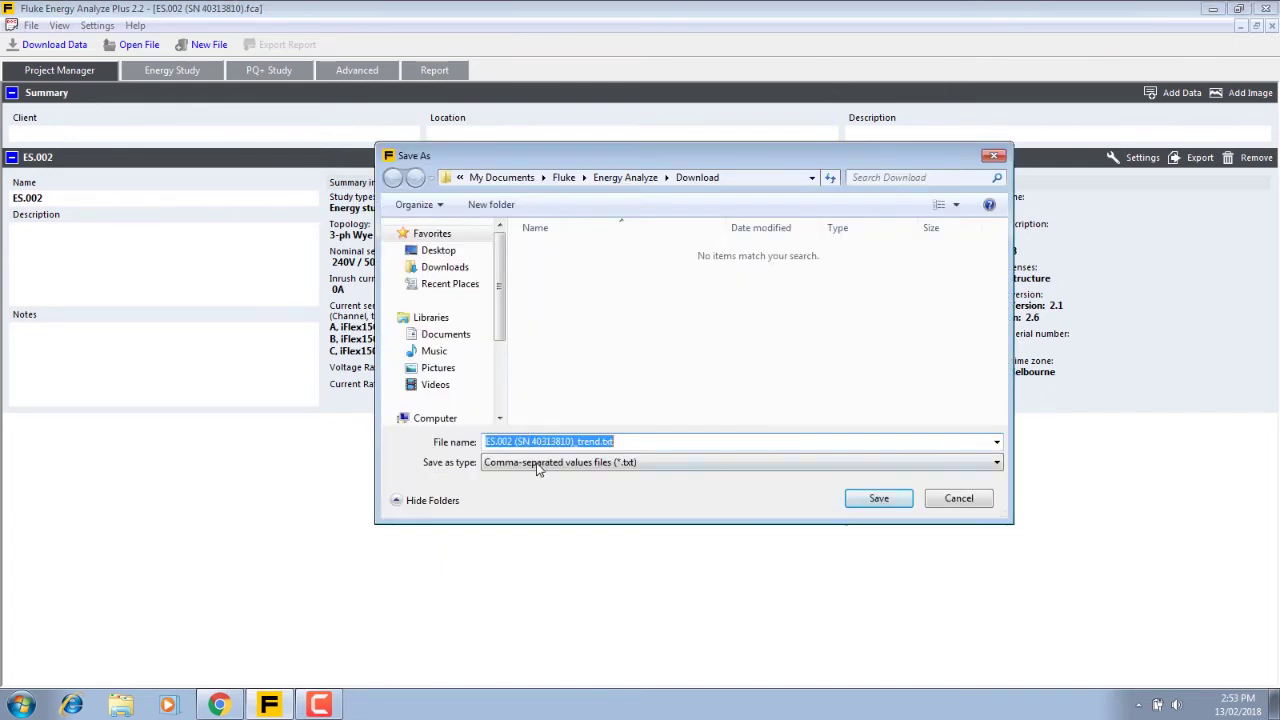
pyautogui.click(878, 500)
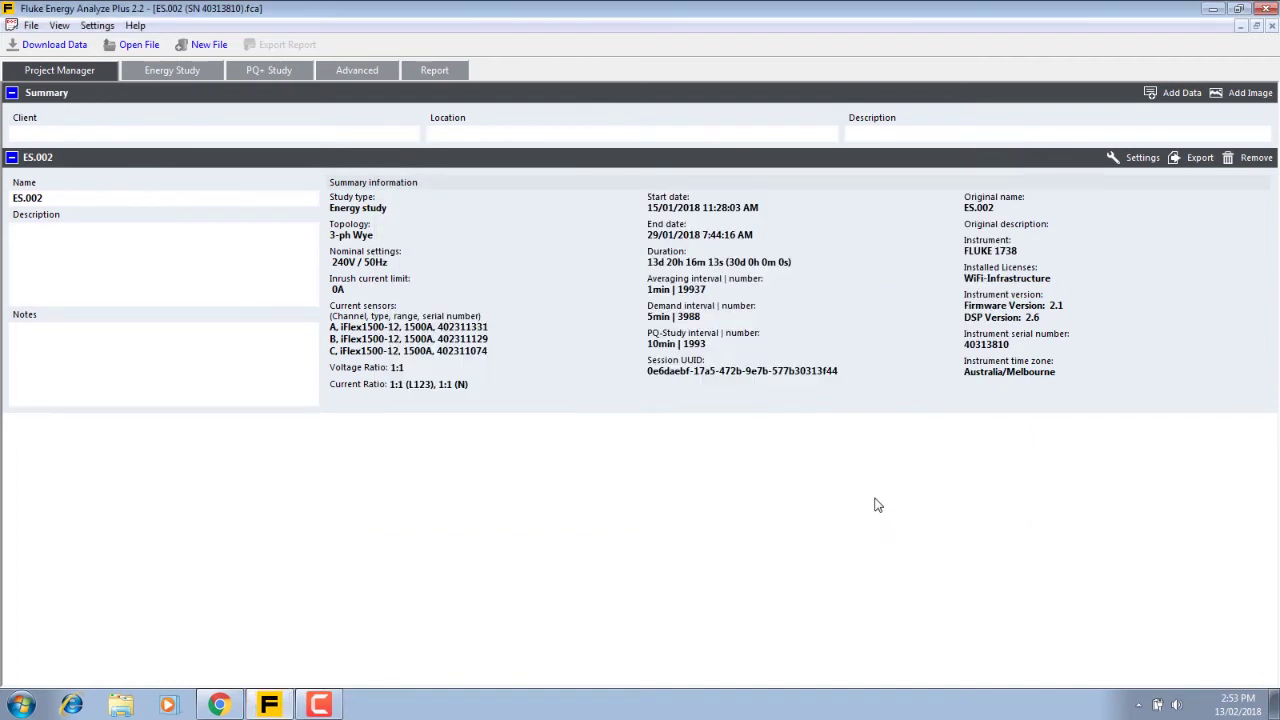
pyautogui.click(118, 705)
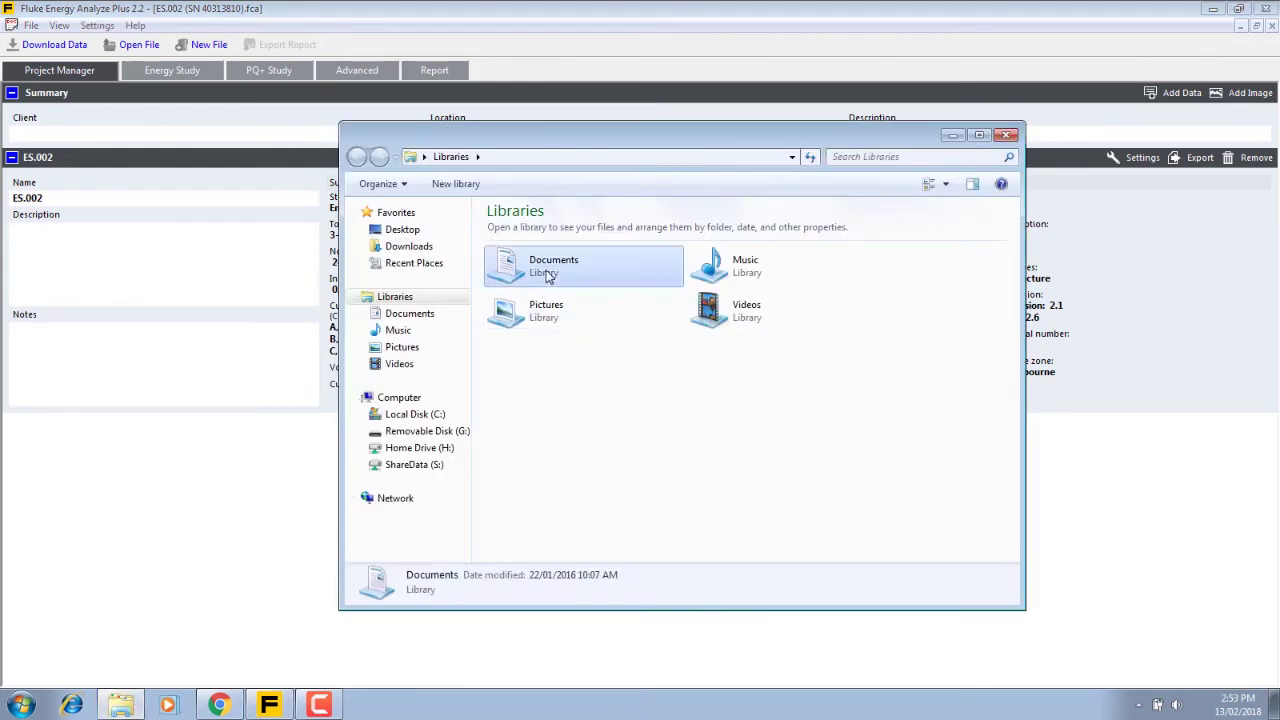
# Open ES.002 (SN 40313810)_trend.txt from Documents\Fluke\Energy Analyze\Download in OpenOffice Calc.
pyautogui.doubleClick(545, 265)
pyautogui.doubleClick(537, 292)
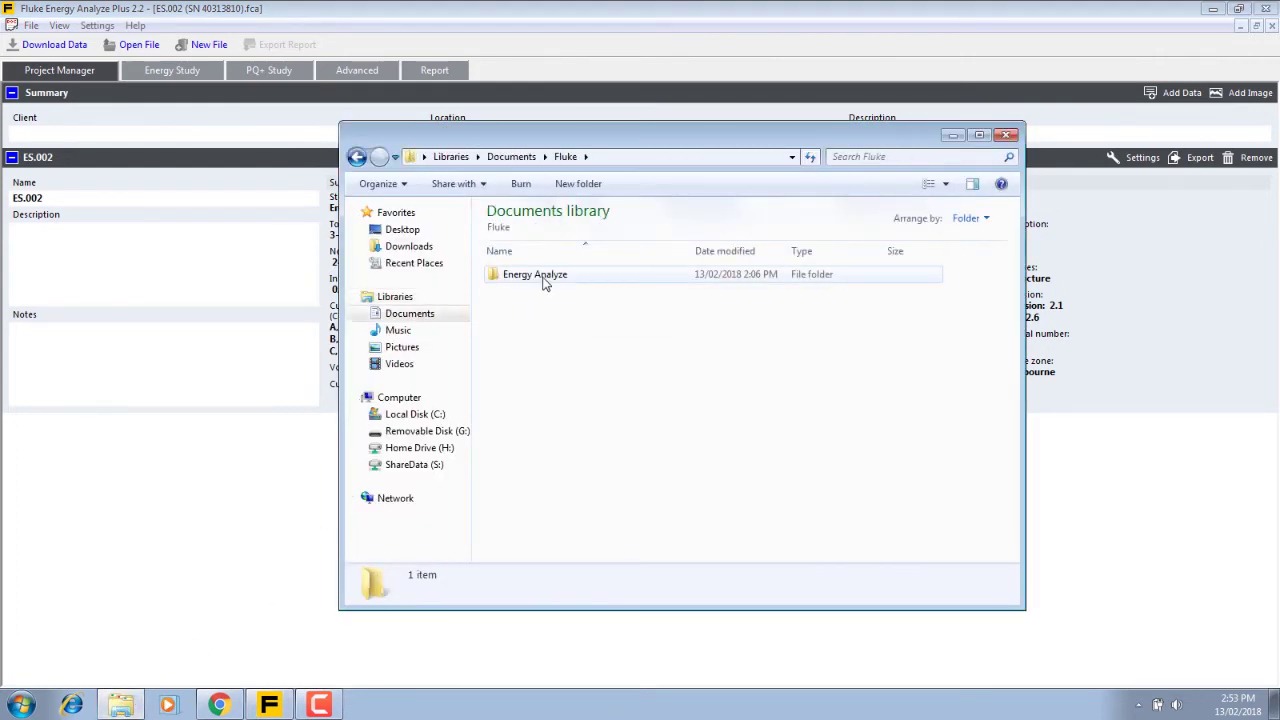
pyautogui.doubleClick(543, 278)
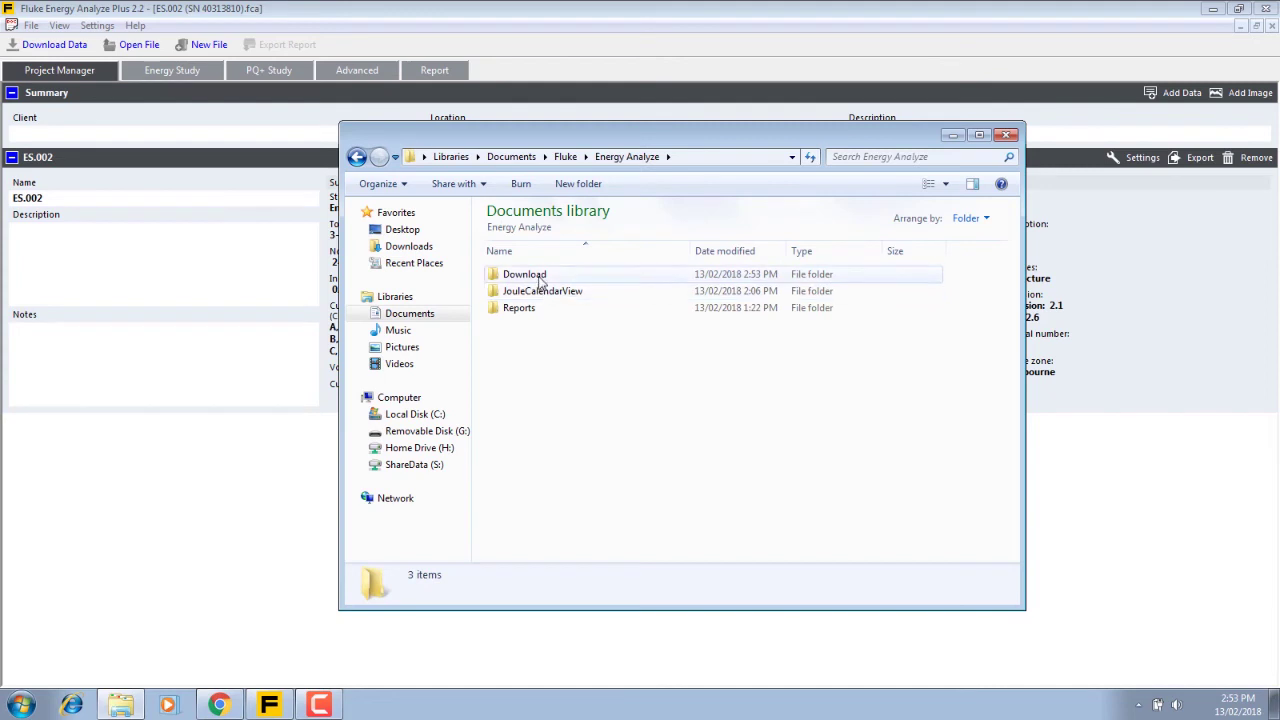
pyautogui.doubleClick(540, 276)
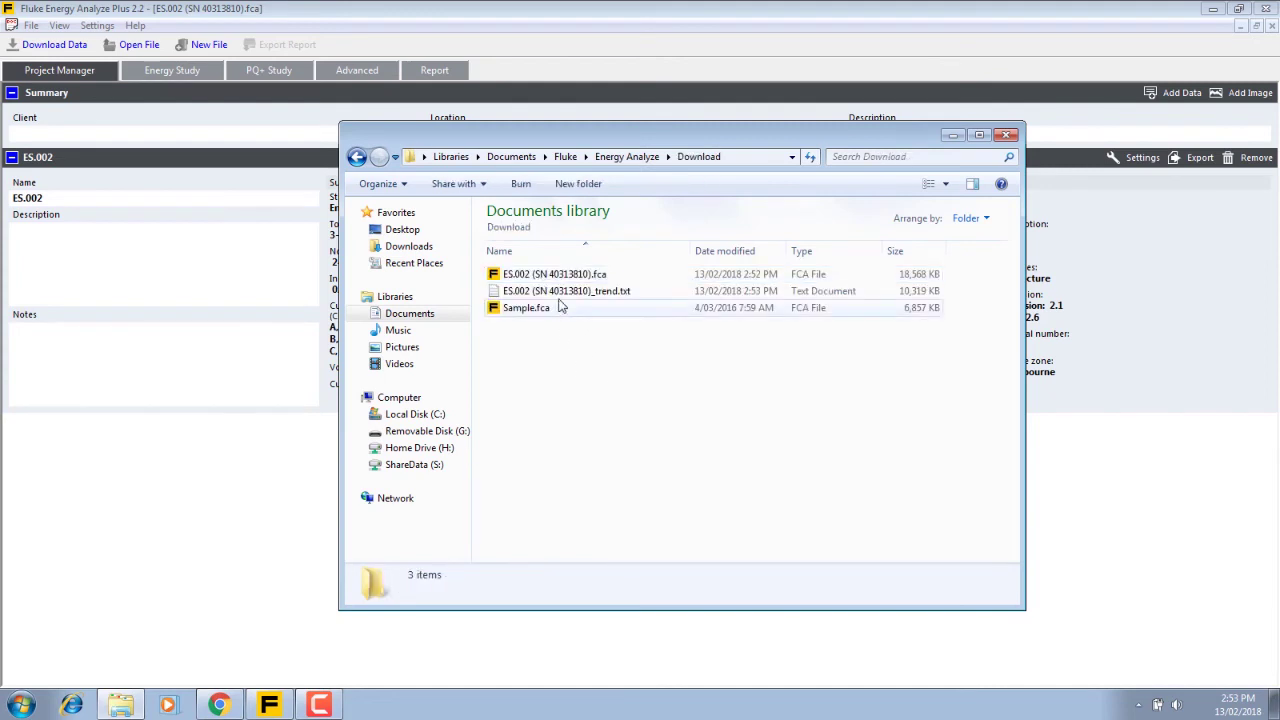
pyautogui.click(563, 293)
pyautogui.rightClick(566, 297)
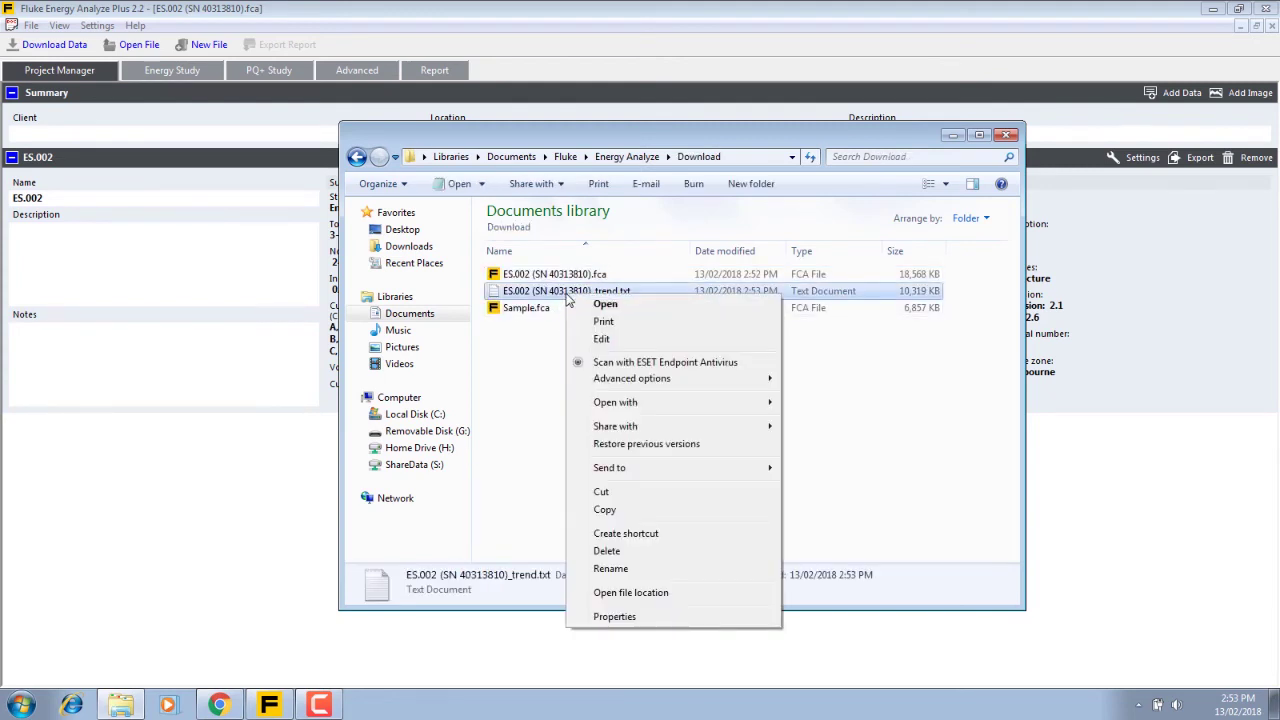
pyautogui.moveTo(669, 407)
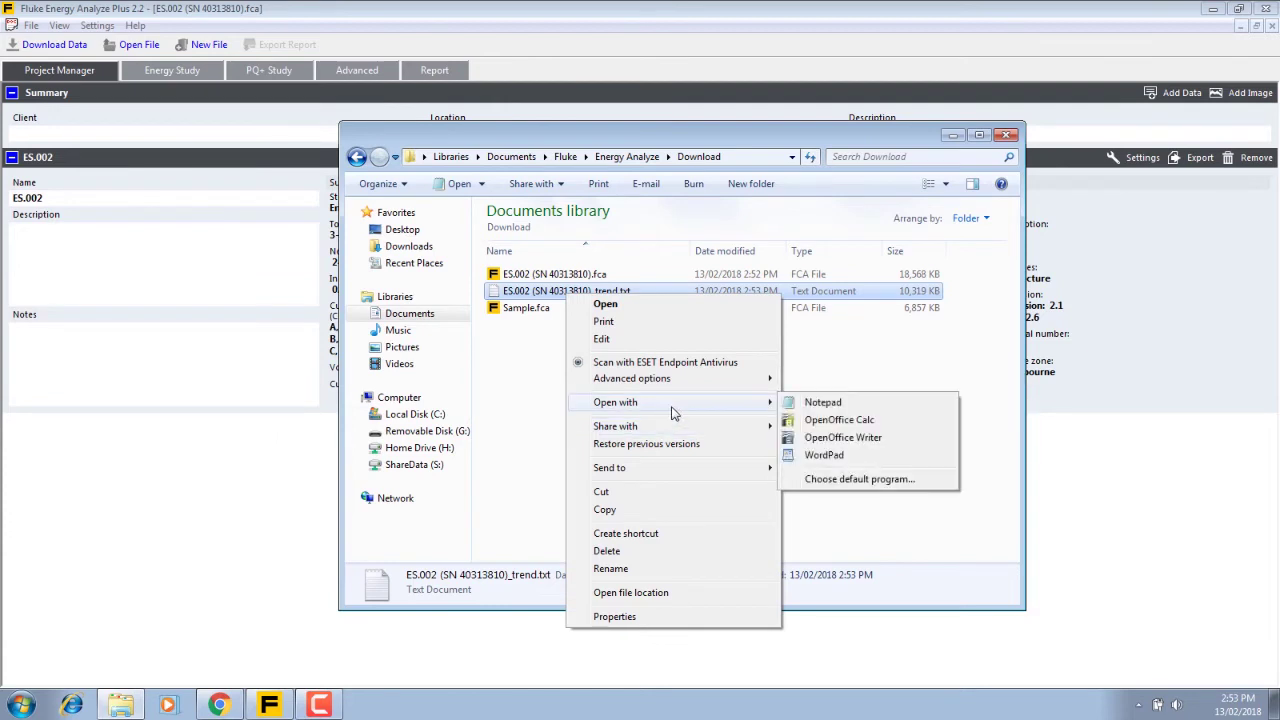
pyautogui.click(818, 427)
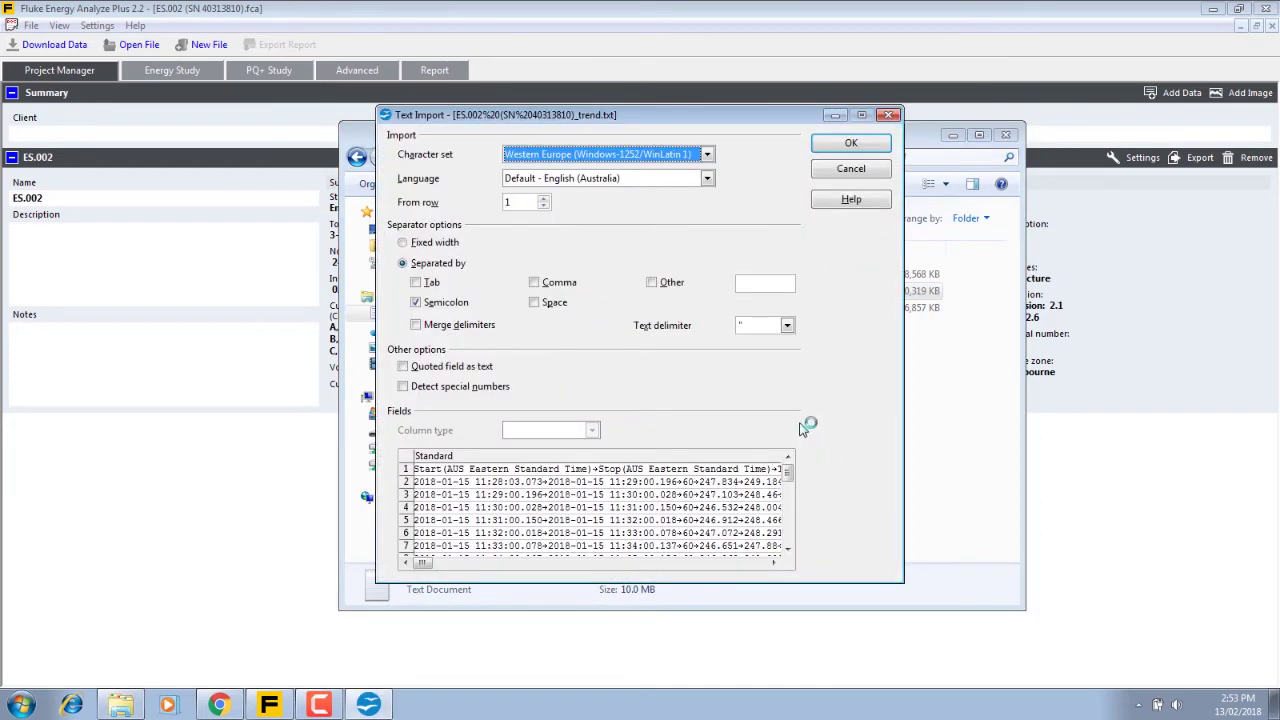
# Import the trend text with Tab as the column separator.
pyautogui.click(416, 283)
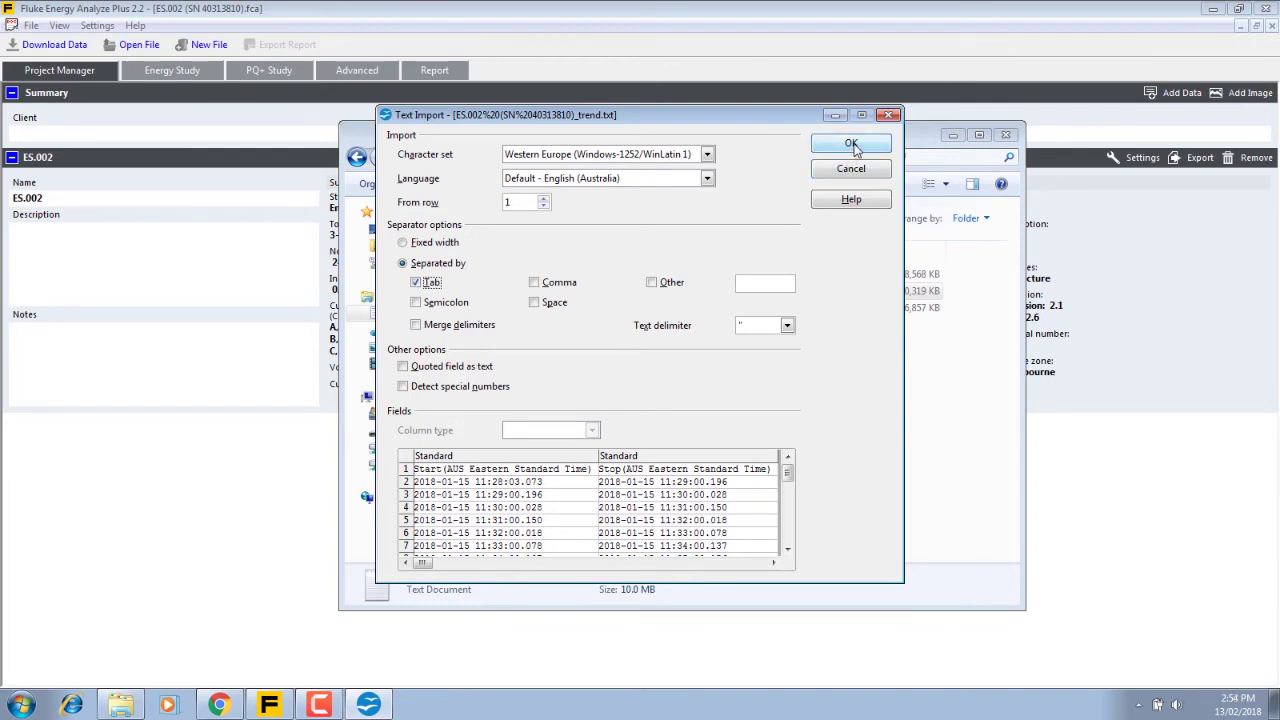
pyautogui.click(851, 144)
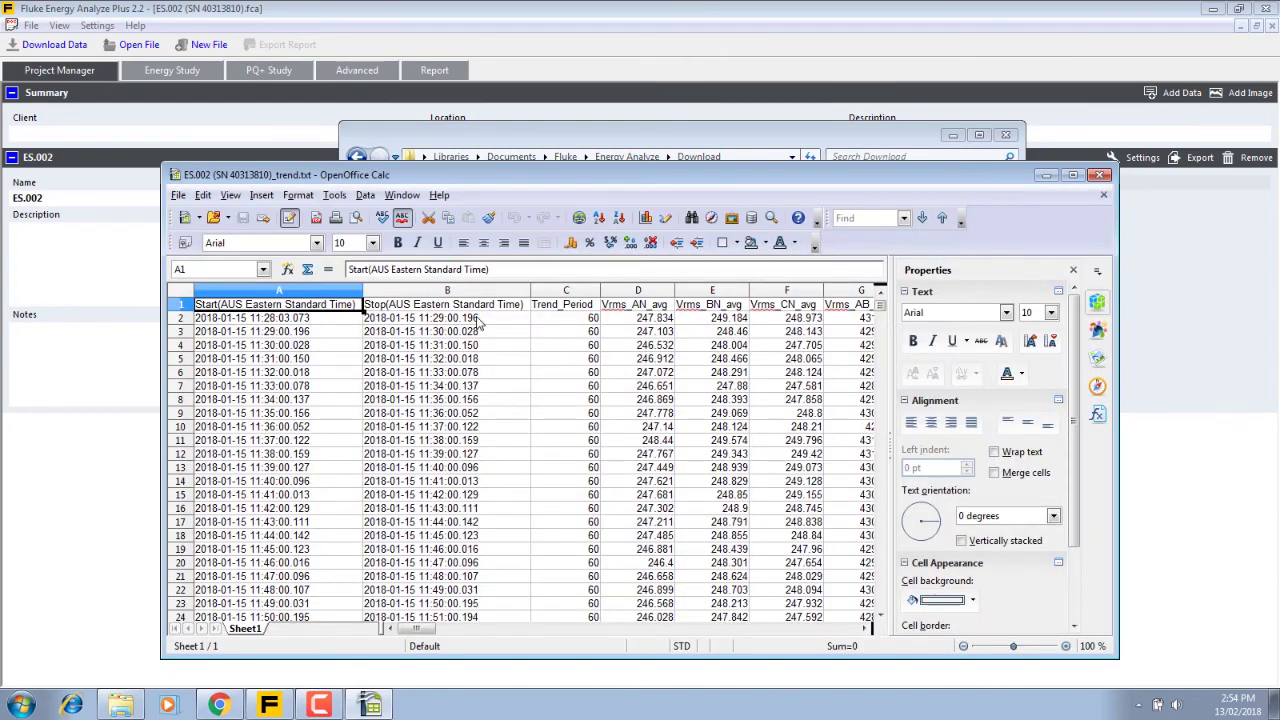
# Inspect the Start, Stop, Trend_Period and first voltage average values, then select column A.
pyautogui.click(324, 298)
pyautogui.press('Down')
pyautogui.press('Right')
pyautogui.click(590, 322)
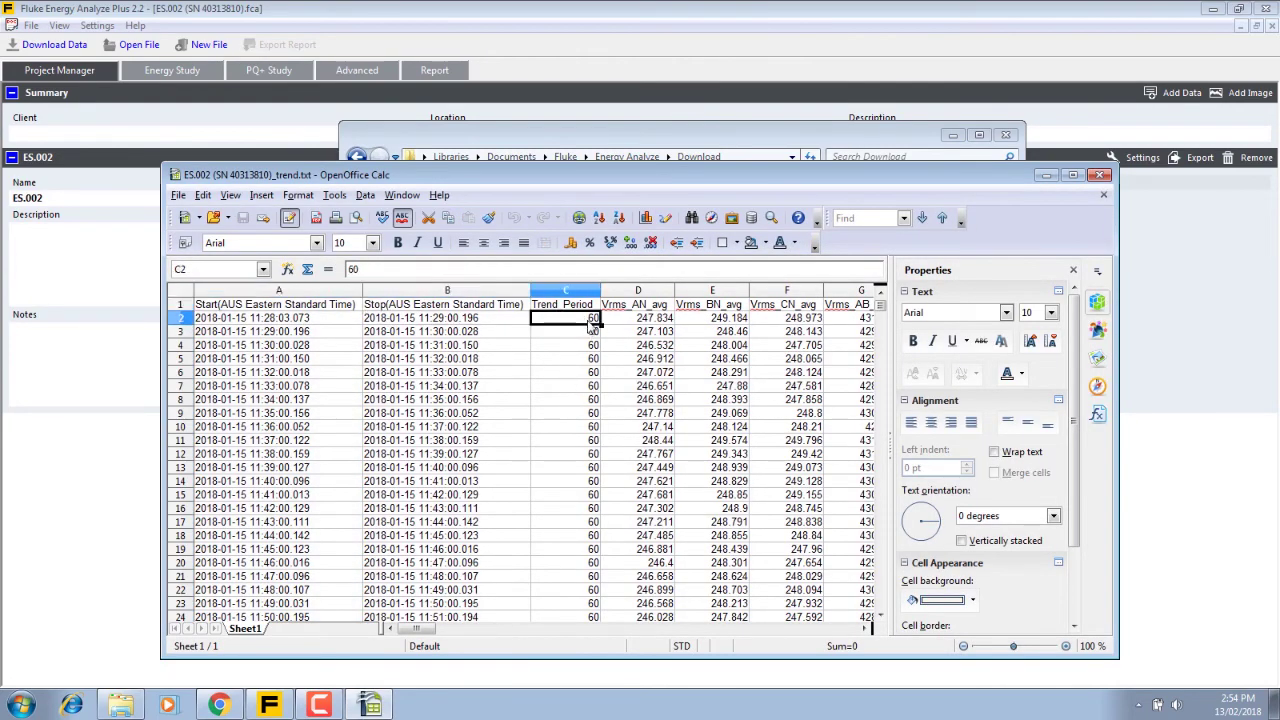
pyautogui.click(655, 323)
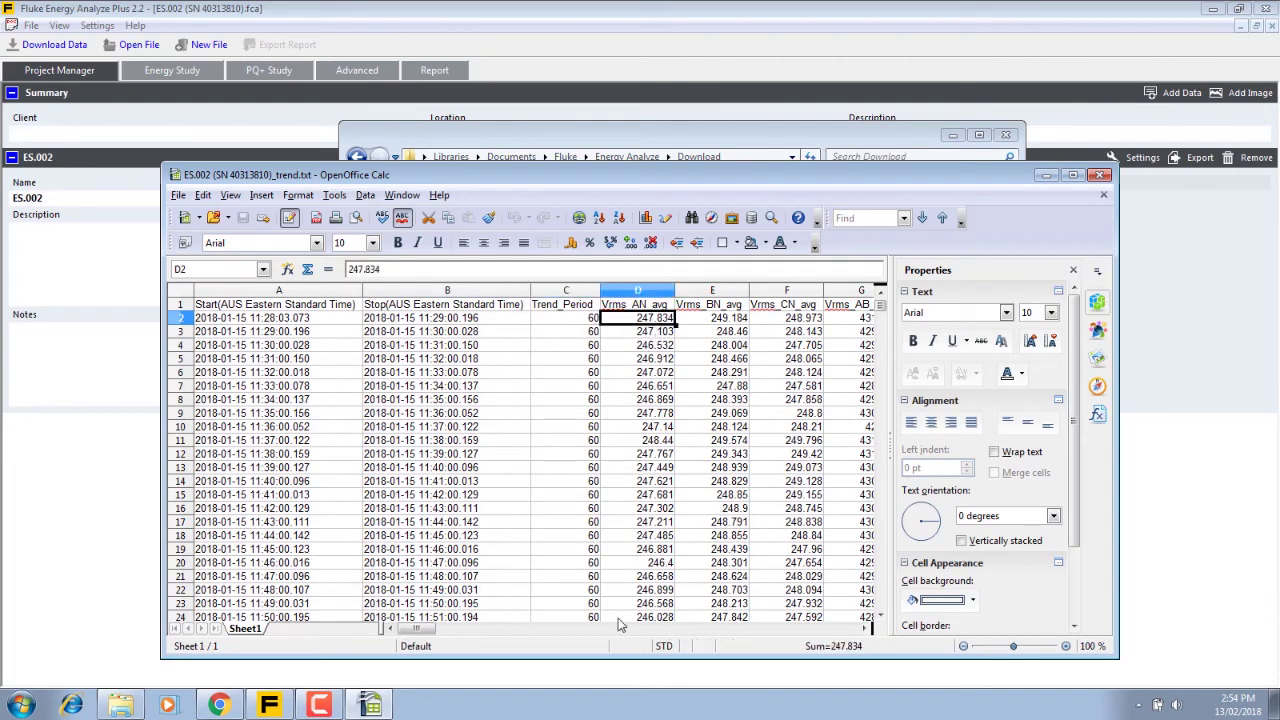
pyautogui.moveTo(425, 630); pyautogui.dragTo(799, 632)
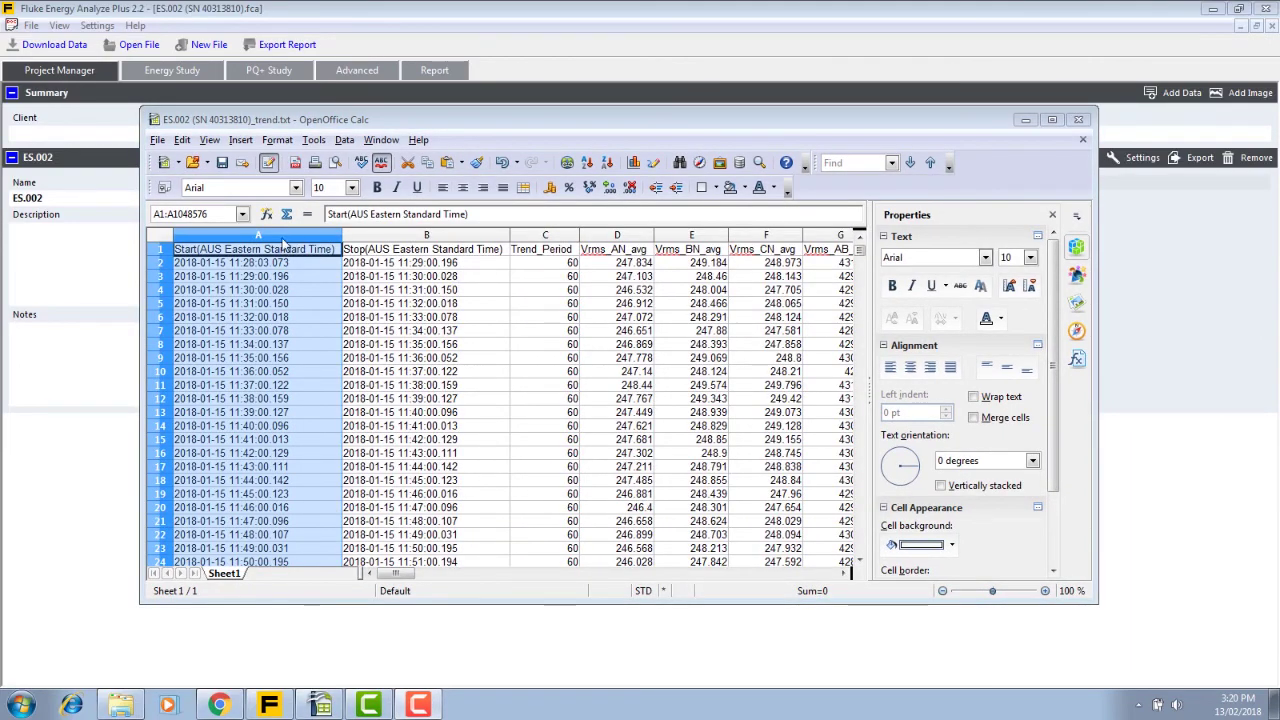
pyautogui.click(248, 267)
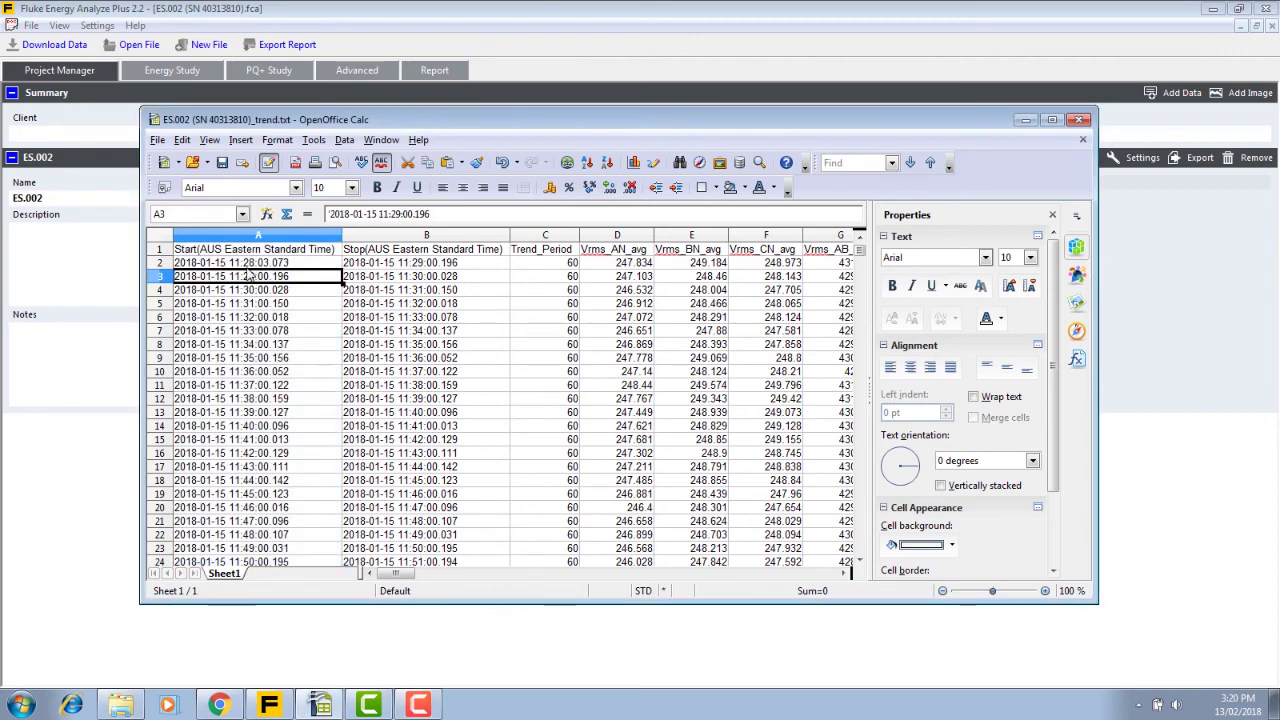
pyautogui.click(254, 280)
pyautogui.click(263, 236)
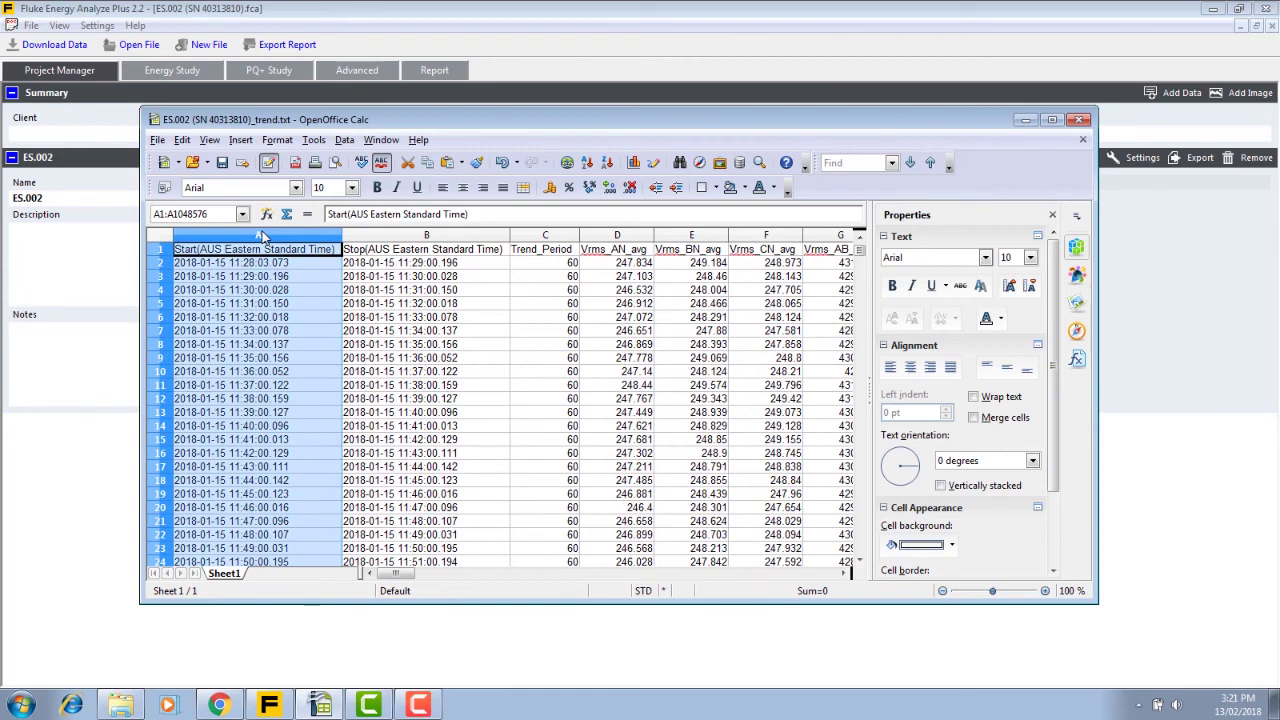
# Give column A the 31/12/1999 13:37:46 (DD/MM/YYYY HH:MM:SS) date format and check the start times.
pyautogui.rightClick(263, 236)
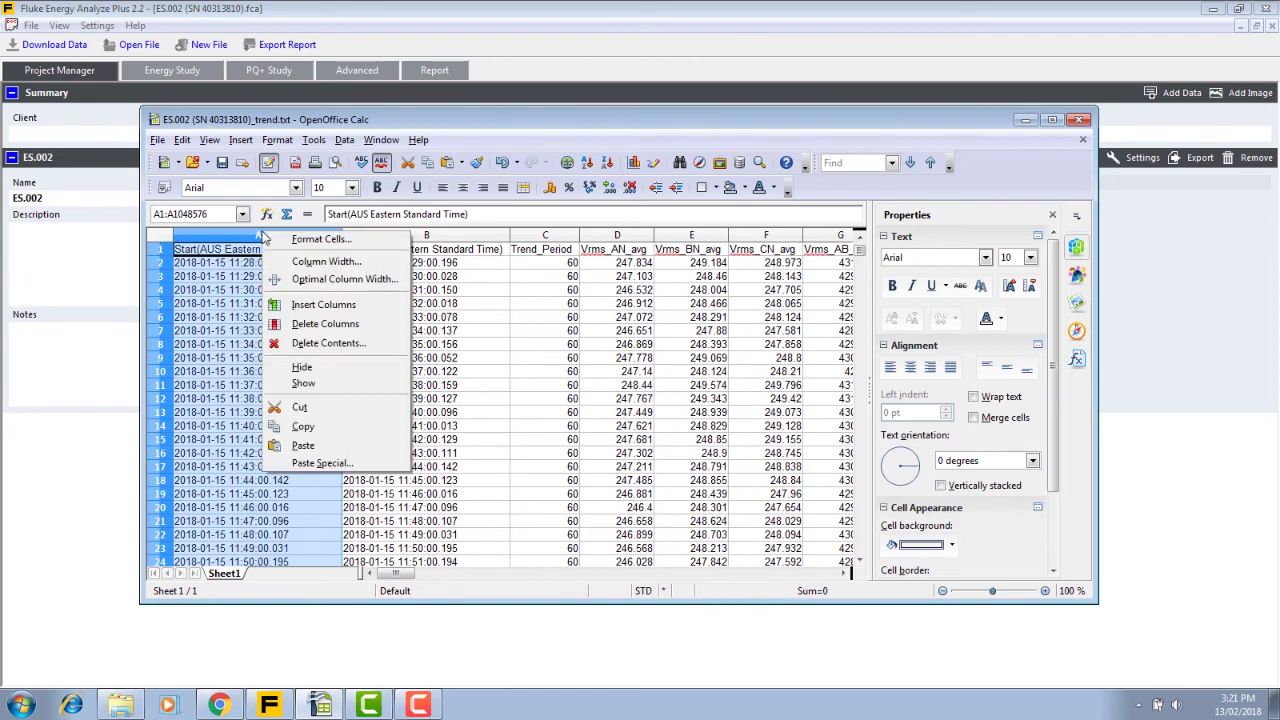
pyautogui.click(330, 241)
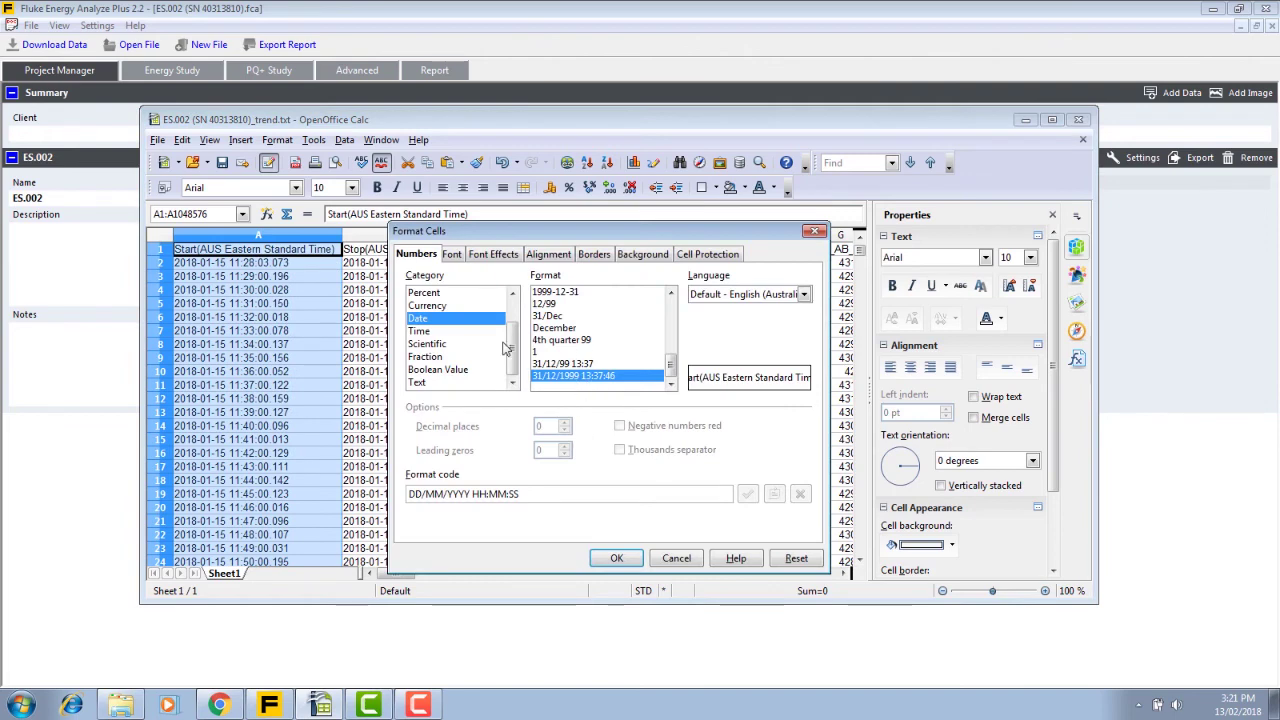
pyautogui.click(430, 330)
pyautogui.click(432, 318)
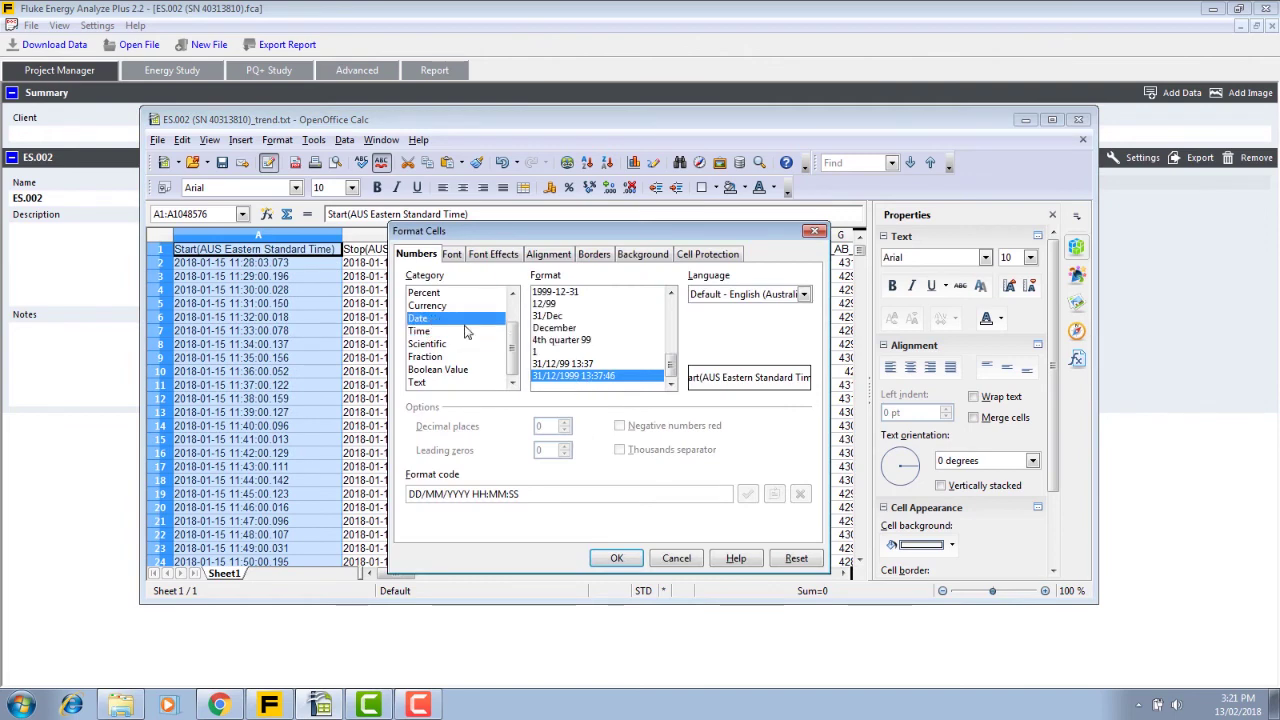
pyautogui.click(566, 364)
pyautogui.click(567, 375)
pyautogui.click(627, 562)
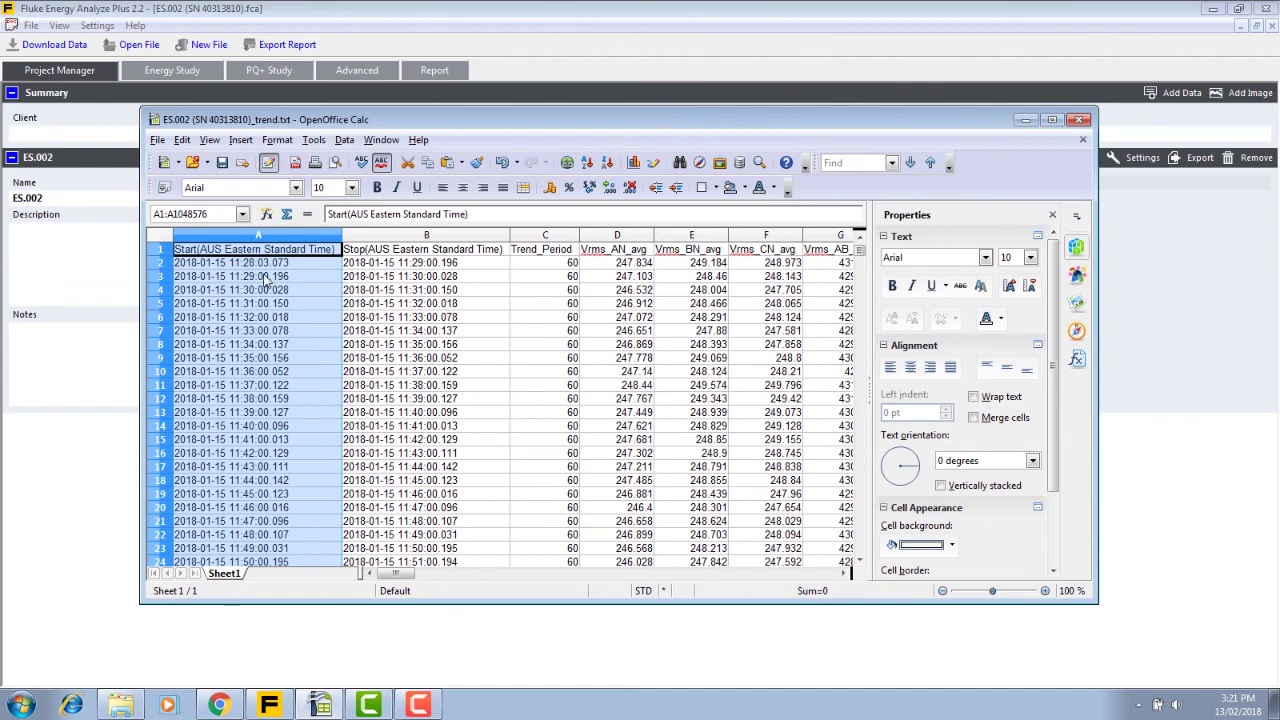
pyautogui.press('Down')
pyautogui.press('Down')
pyautogui.press('Down')
pyautogui.press('Down')
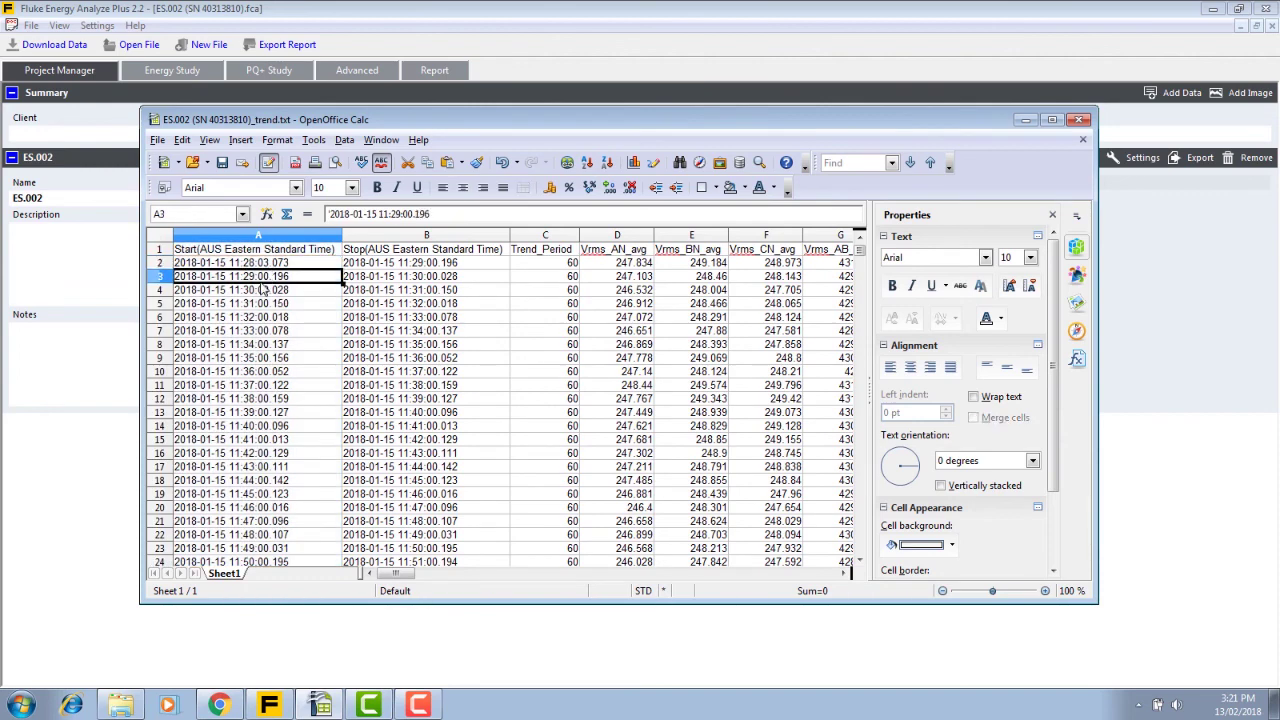